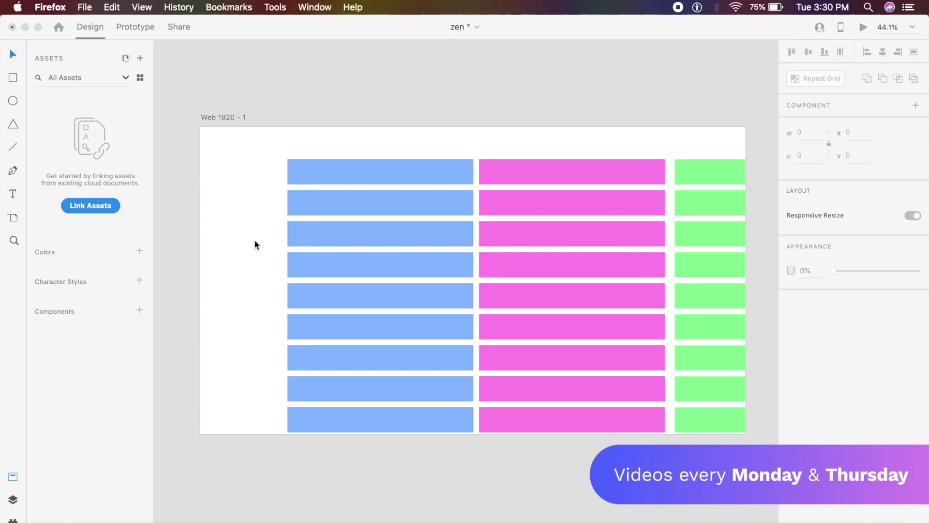
# Select all the blue, pink and green rectangles on the artboard and turn them into a horizontal scroll group
pyautogui.click(542, 233)
pyautogui.click(415, 204)
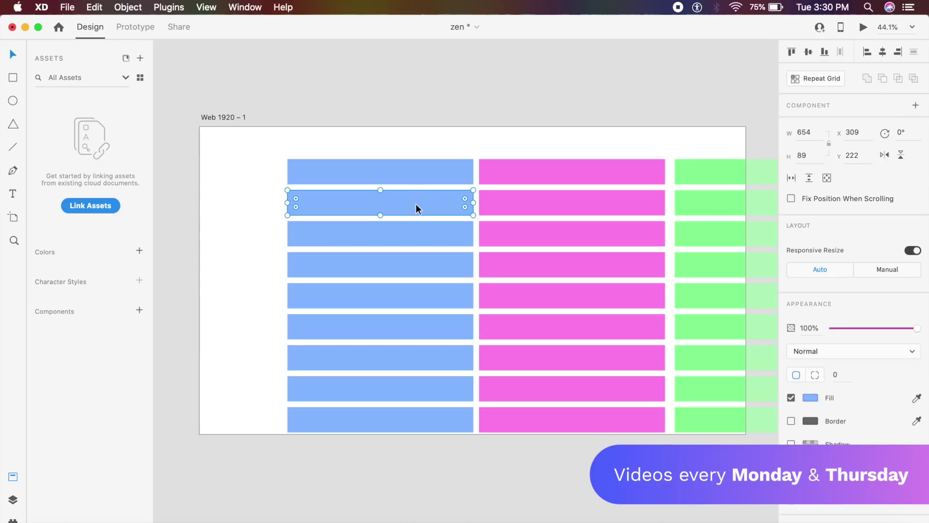
pyautogui.click(463, 155)
pyautogui.moveTo(263, 144); pyautogui.dragTo(715, 450)
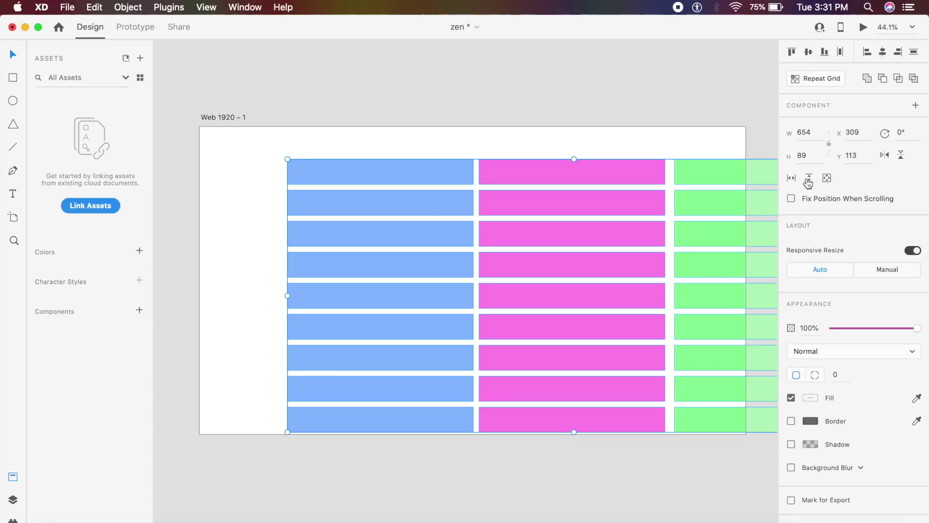
pyautogui.click(792, 179)
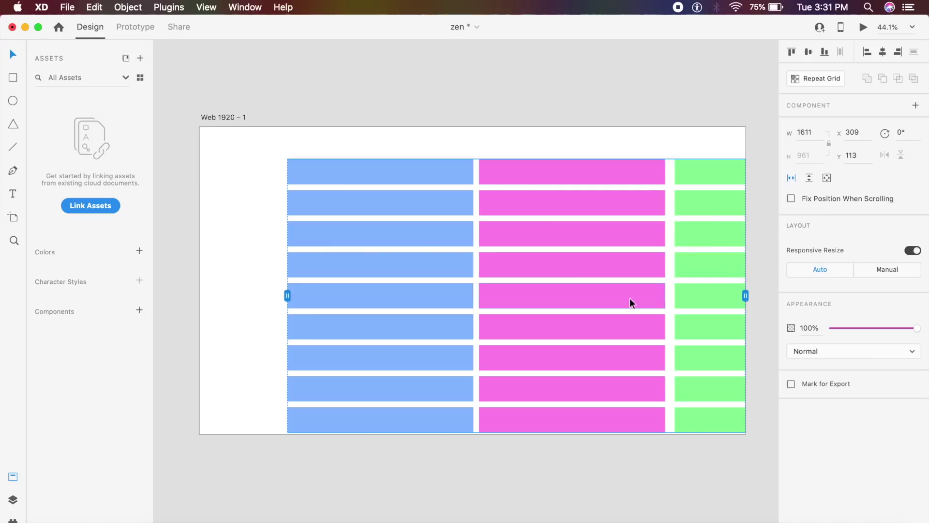
# Narrow the scroll group's viewport to 654 wide so it frames only the blue column, and center it on the artboard
pyautogui.scroll(1, 750, 300)
pyautogui.scroll(5, 750, 305)
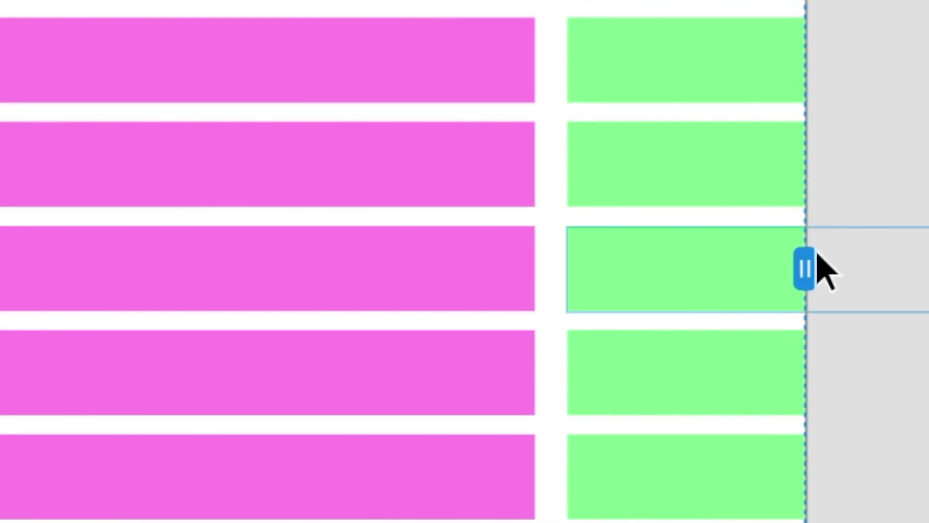
pyautogui.click(804, 237)
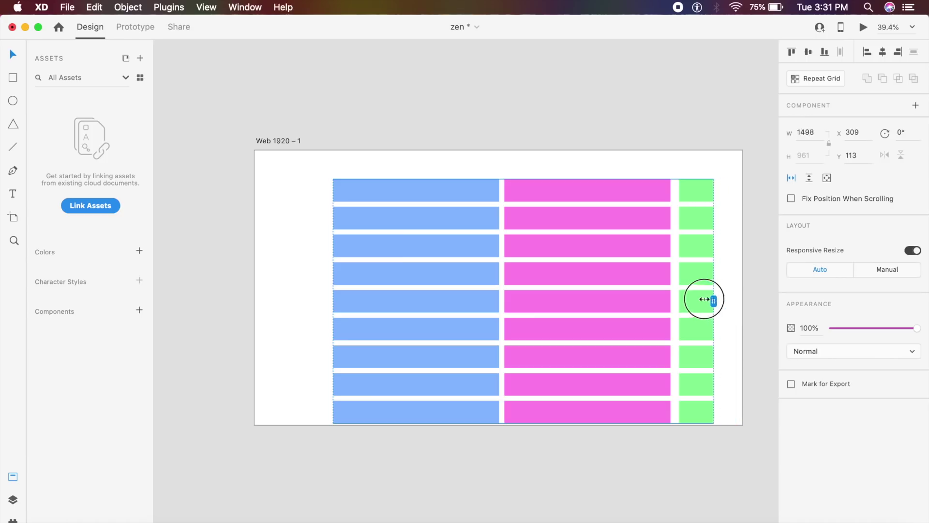
pyautogui.moveTo(705, 299); pyautogui.dragTo(500, 279)
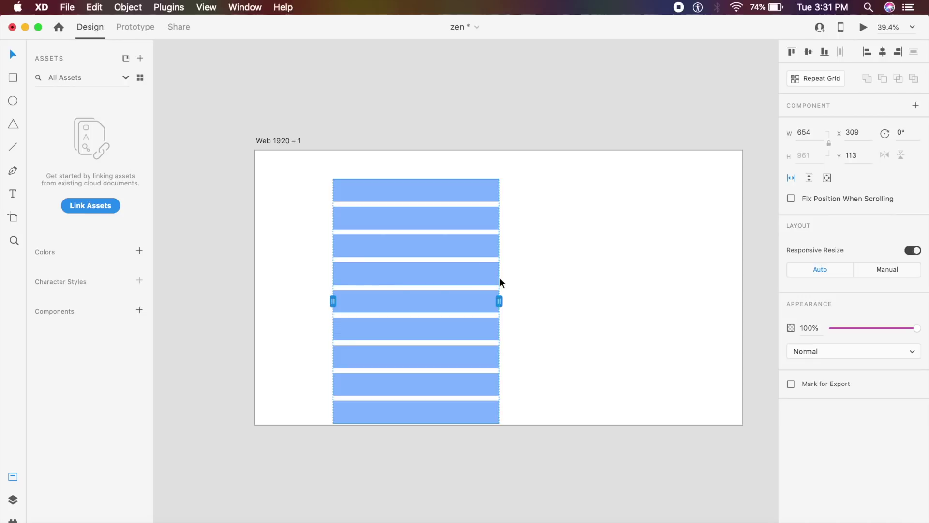
pyautogui.press('Escape')
pyautogui.moveTo(448, 269); pyautogui.dragTo(529, 254)
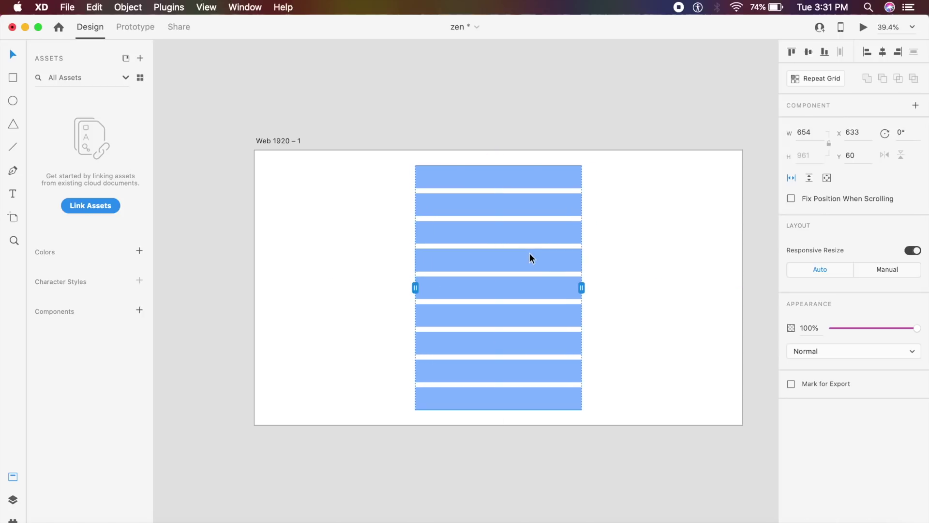
# Preview the Web 1920 – 1 artboard to examine the horizontal scroll group, and close the preview
pyautogui.click(277, 142)
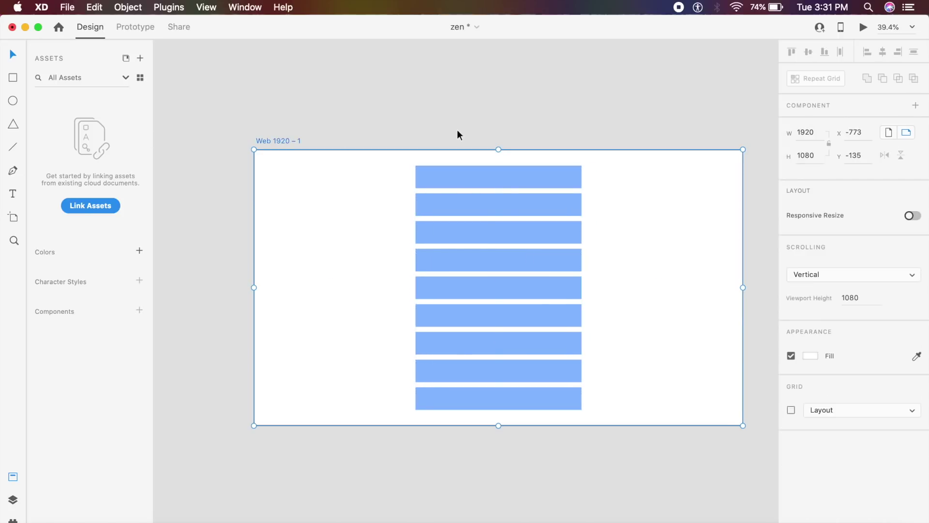
pyautogui.click(863, 27)
pyautogui.click(598, 247)
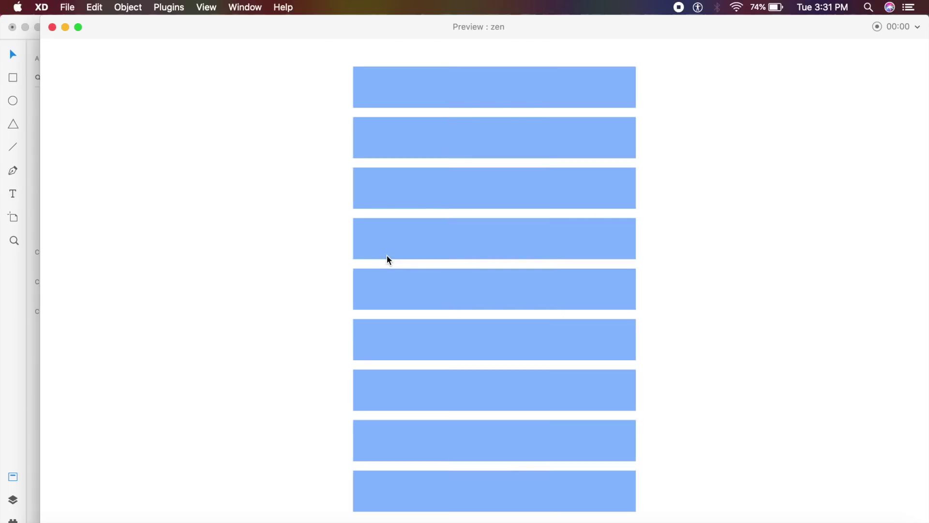
pyautogui.click(52, 27)
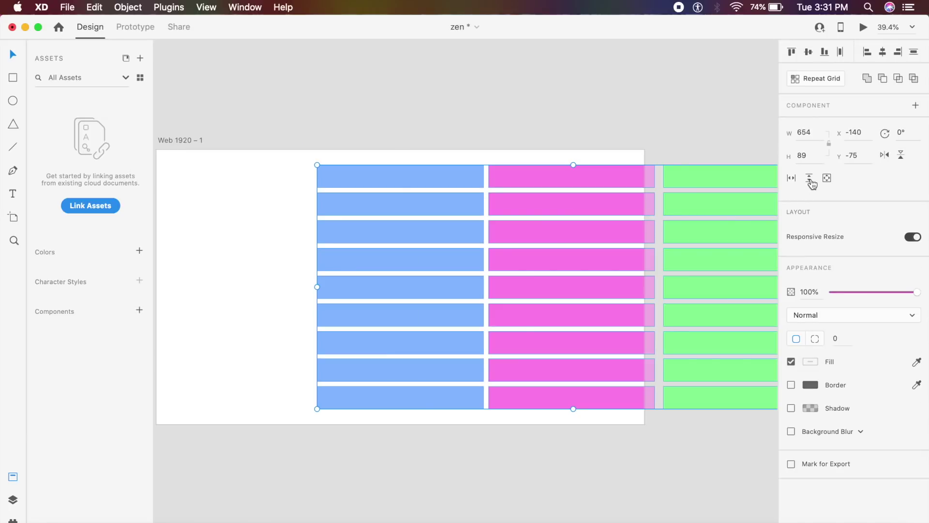
# Turn the selected rectangles into a vertical scroll group and shorten its viewport to about 241 high
pyautogui.click(810, 182)
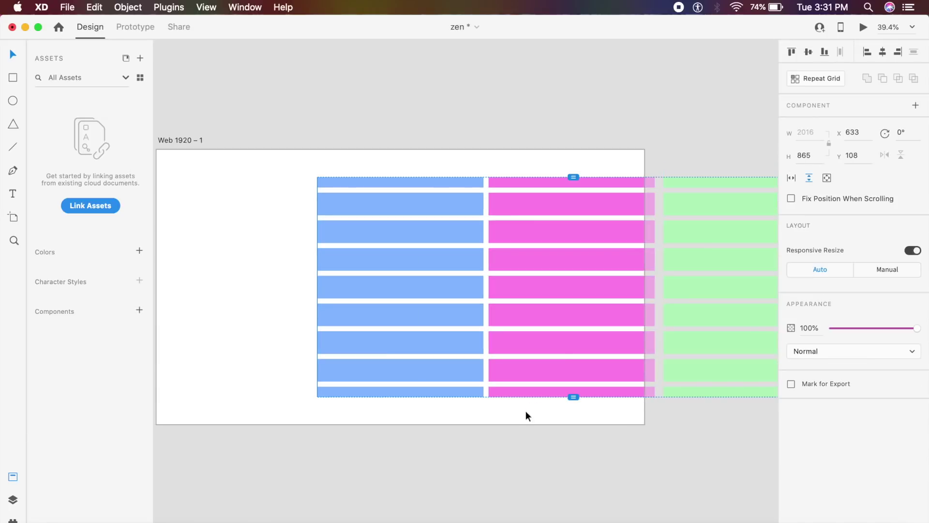
pyautogui.moveTo(571, 394); pyautogui.dragTo(563, 238)
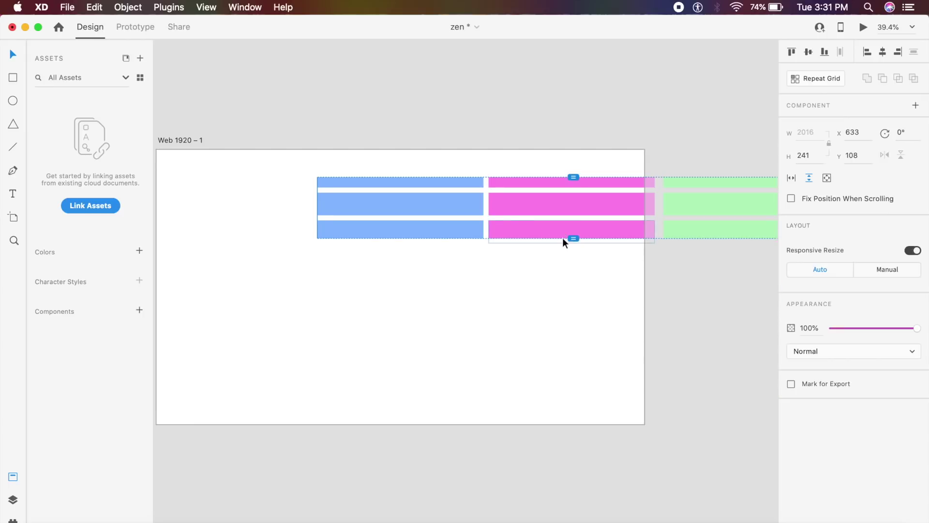
# Preview the artboard, scroll the vertical scroll group up and down, and close the preview
pyautogui.click(864, 28)
pyautogui.scroll(5, 607, 196)
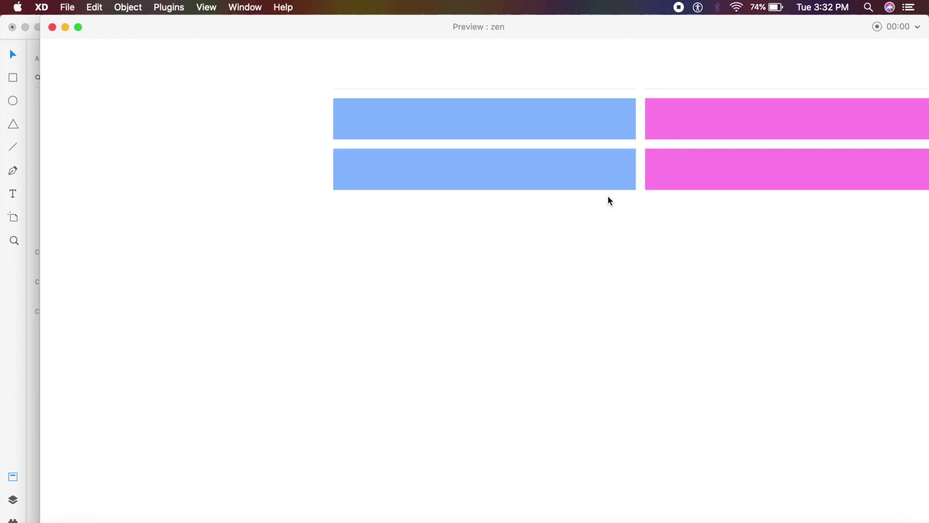
pyautogui.scroll(-3, 608, 196)
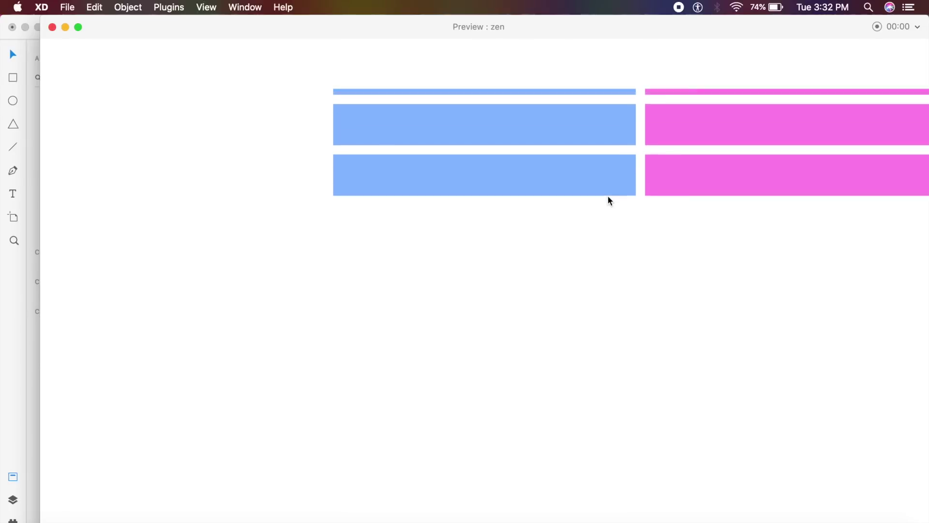
pyautogui.scroll(-2, 607, 196)
pyautogui.press('super+w')
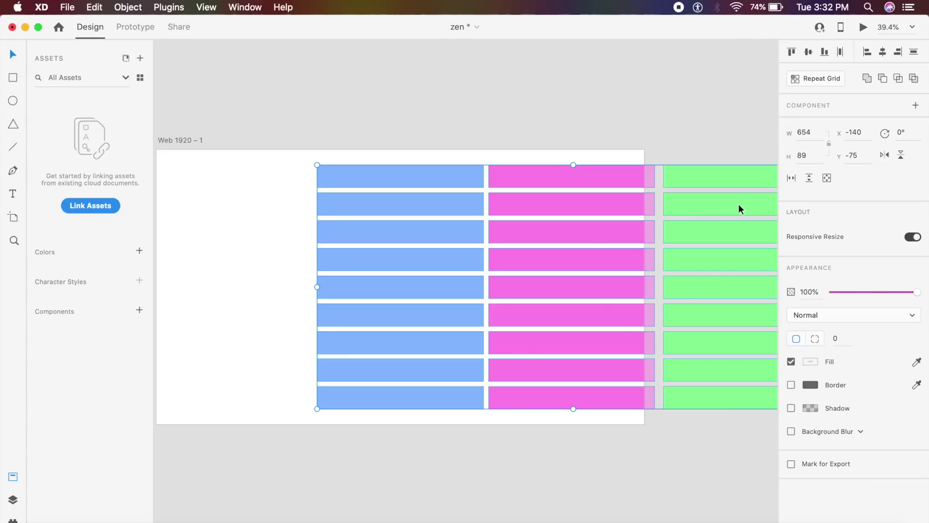
# Make the rectangles scroll in both directions, shrink the viewport to about 1013 by 671, and center it on the artboard
pyautogui.click(827, 182)
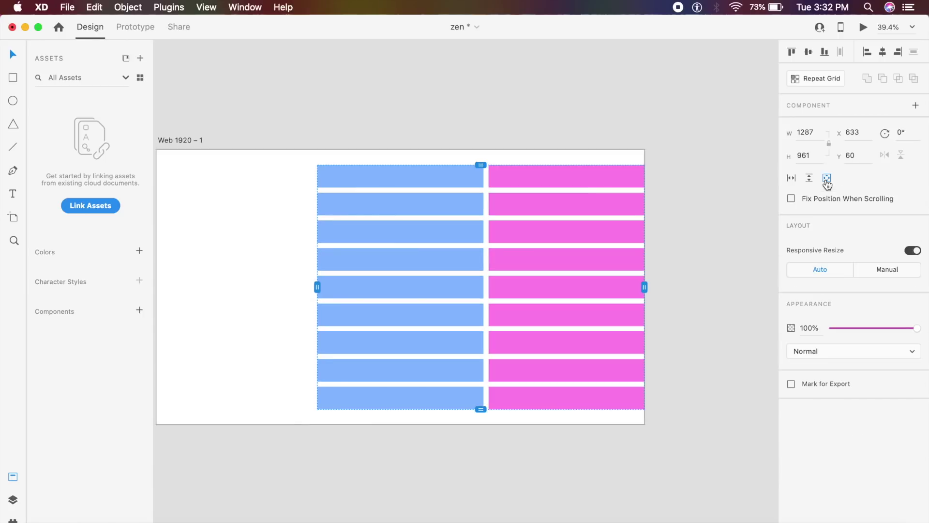
pyautogui.moveTo(645, 287); pyautogui.dragTo(575, 287)
pyautogui.moveTo(444, 409); pyautogui.dragTo(445, 335)
pyautogui.moveTo(481, 289); pyautogui.dragTo(433, 321)
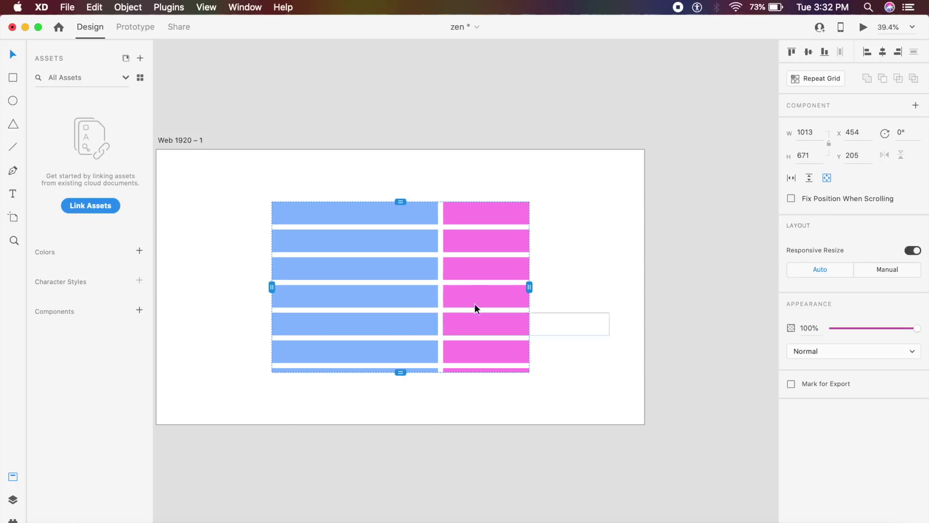
# Preview the artboard, scroll the group both vertically and horizontally to examine its behavior, and close the preview
pyautogui.click(863, 27)
pyautogui.scroll(2, 639, 216)
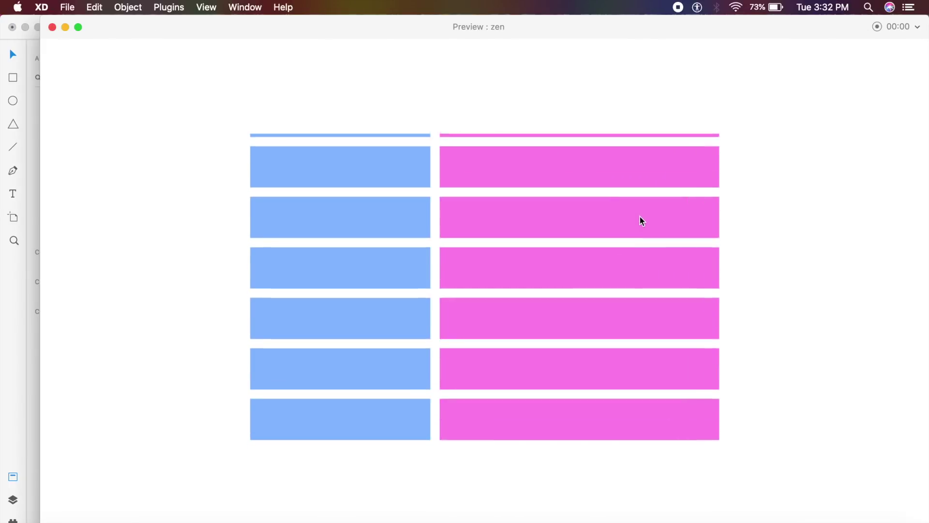
pyautogui.hscroll(5, 640, 217)
pyautogui.hscroll(-5, 639, 216)
pyautogui.scroll(-2, 639, 217)
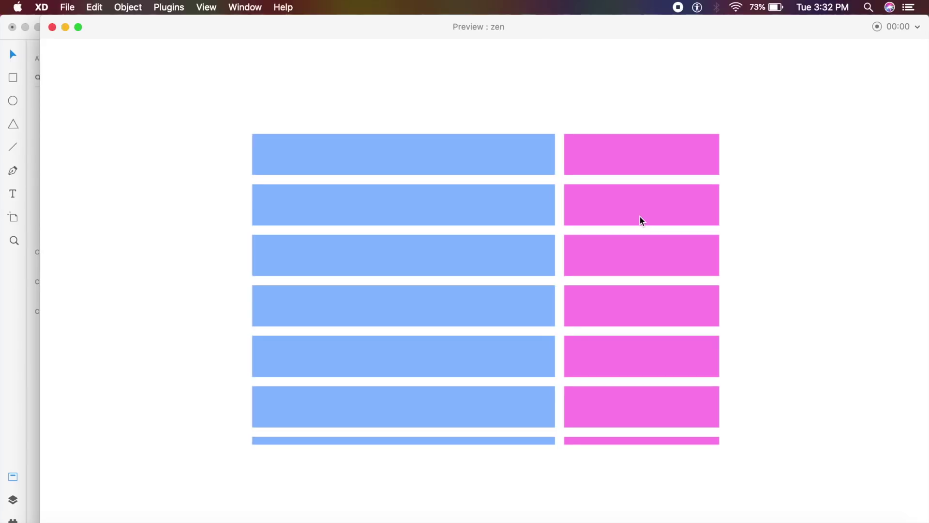
pyautogui.hscroll(5, 639, 217)
pyautogui.hscroll(-5, 571, 225)
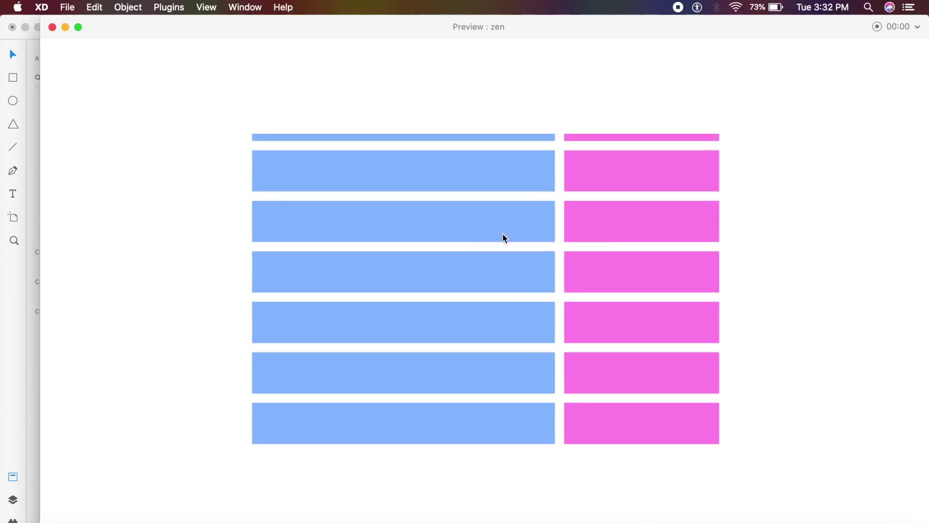
pyautogui.hscroll(5, 452, 237)
pyautogui.scroll(-1, 452, 237)
pyautogui.hscroll(3, 452, 237)
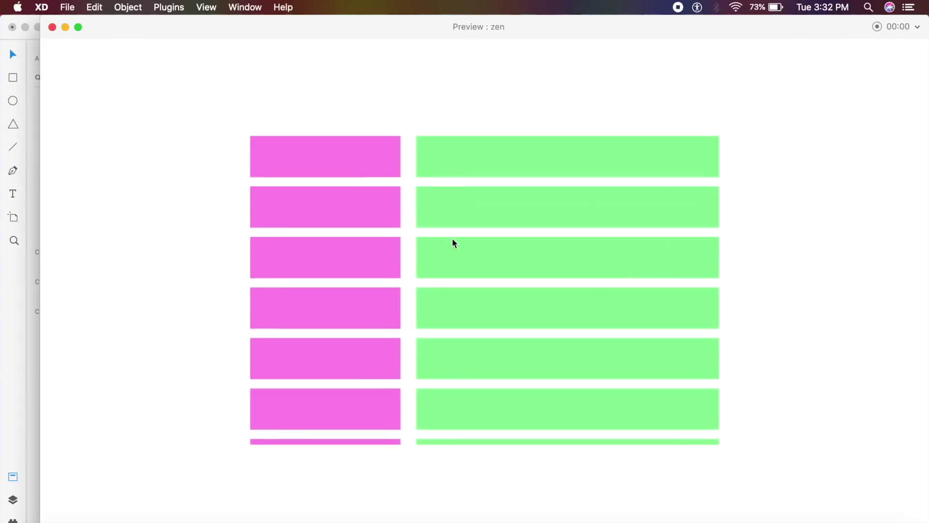
pyautogui.press('super+w')
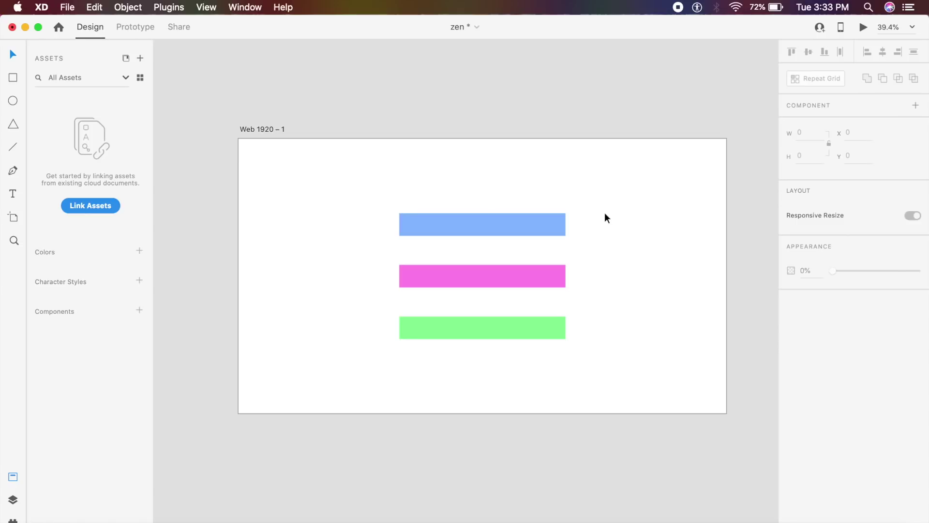
# Combine the blue, pink and green bars into a single component
pyautogui.scroll(2, 605, 213)
pyautogui.moveTo(618, 441); pyautogui.dragTo(478, 203)
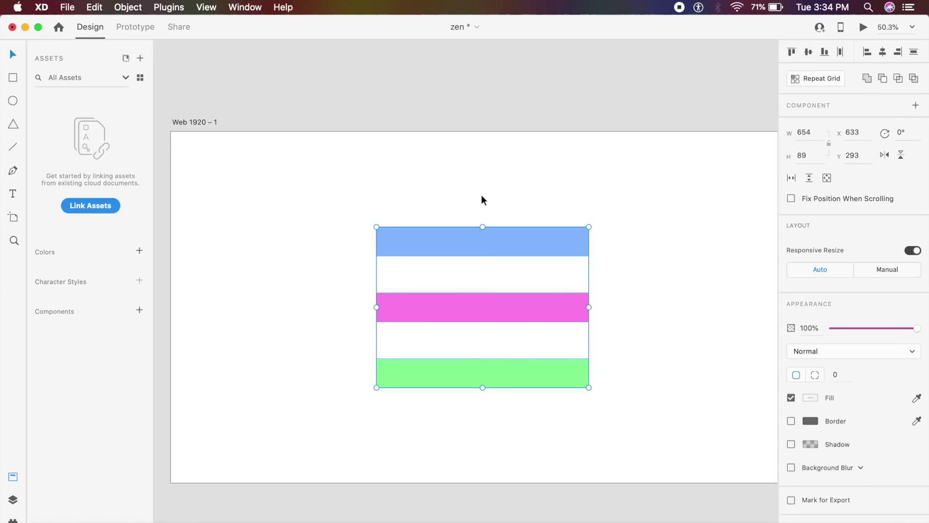
pyautogui.press('super+k')
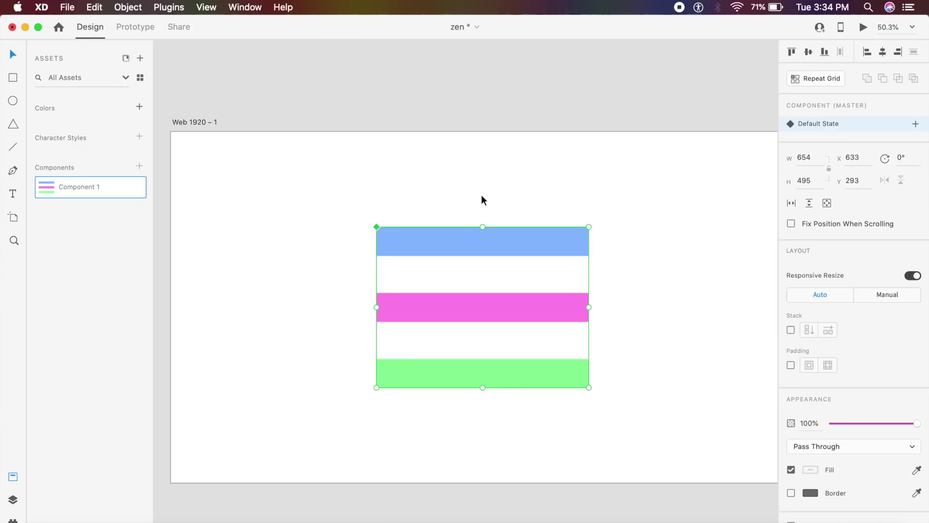
# Enable a vertical stack on the component and rearrange its bars, trying pink below green before settling on pink, blue, green
pyautogui.click(791, 330)
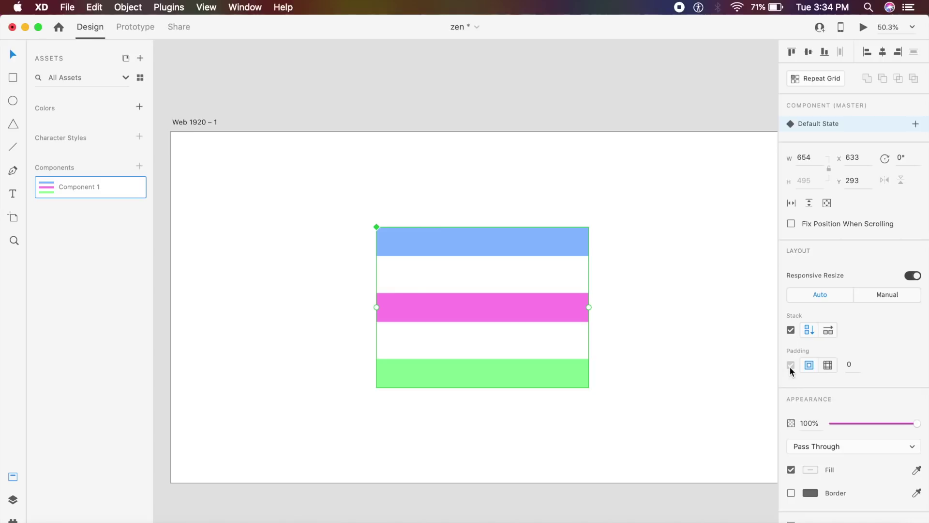
pyautogui.doubleClick(491, 314)
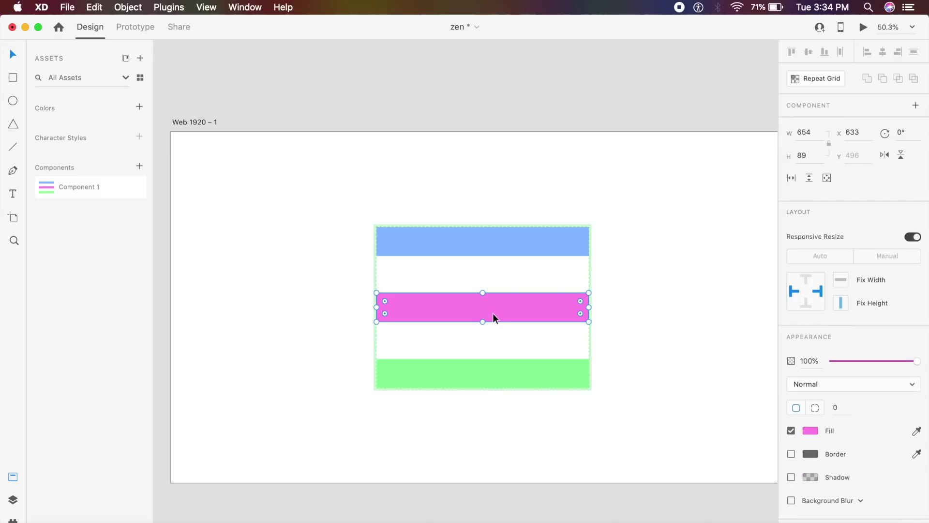
pyautogui.moveTo(459, 303); pyautogui.dragTo(502, 382)
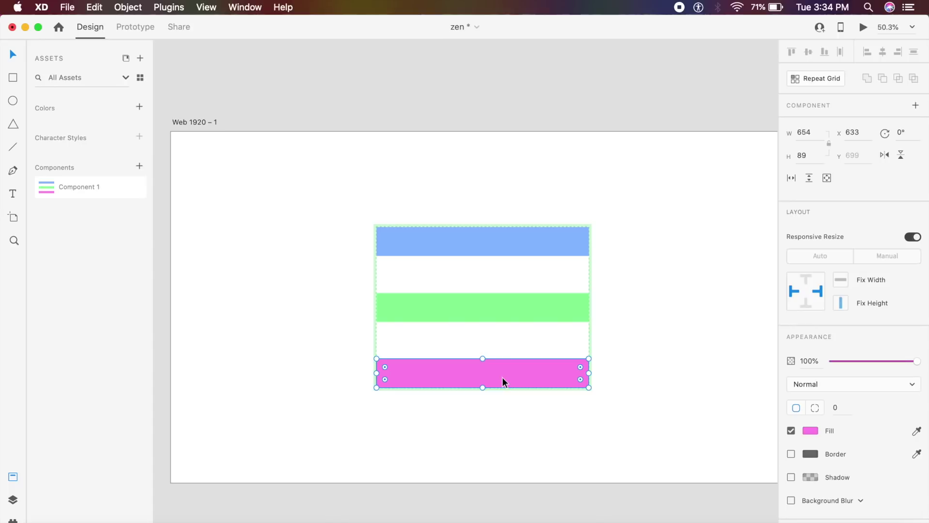
pyautogui.moveTo(540, 347); pyautogui.dragTo(527, 304)
pyautogui.press('super+z')
pyautogui.press('super+z')
pyautogui.press('super+z')
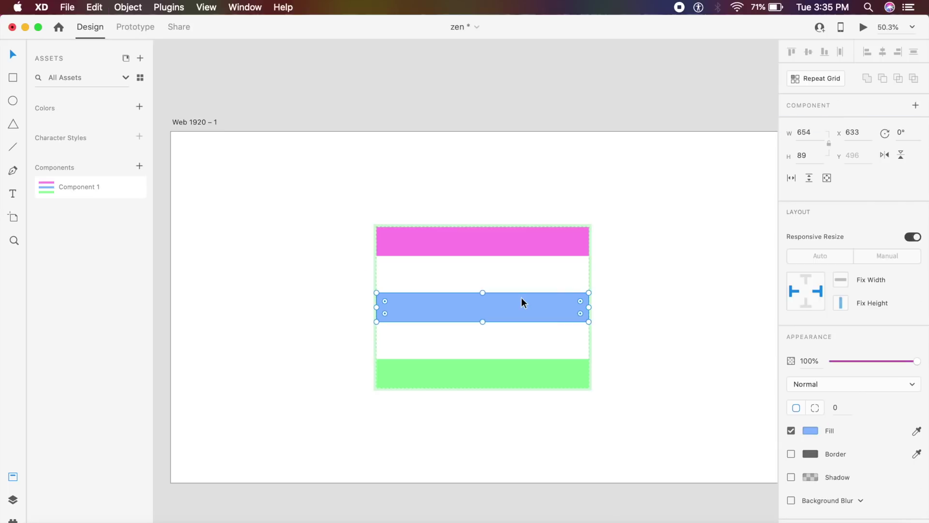
# Try reducing the spacing between the blue and green bars in the stack, and undo the change
pyautogui.moveTo(490, 348); pyautogui.dragTo(481, 323)
pyautogui.press('super+z')
pyautogui.press('Escape')
# Switch the component to separate padding for each edge and set both the top and left padding to 56
pyautogui.click(808, 364)
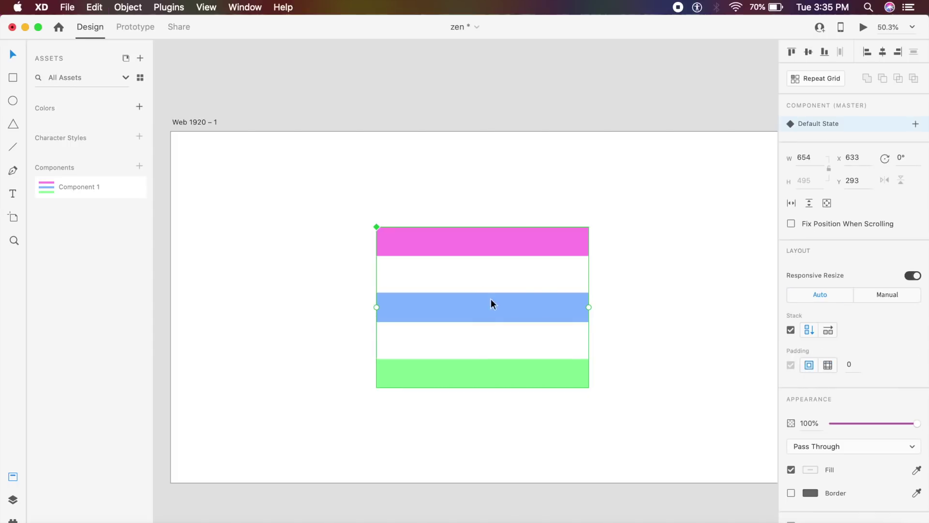
pyautogui.click(830, 366)
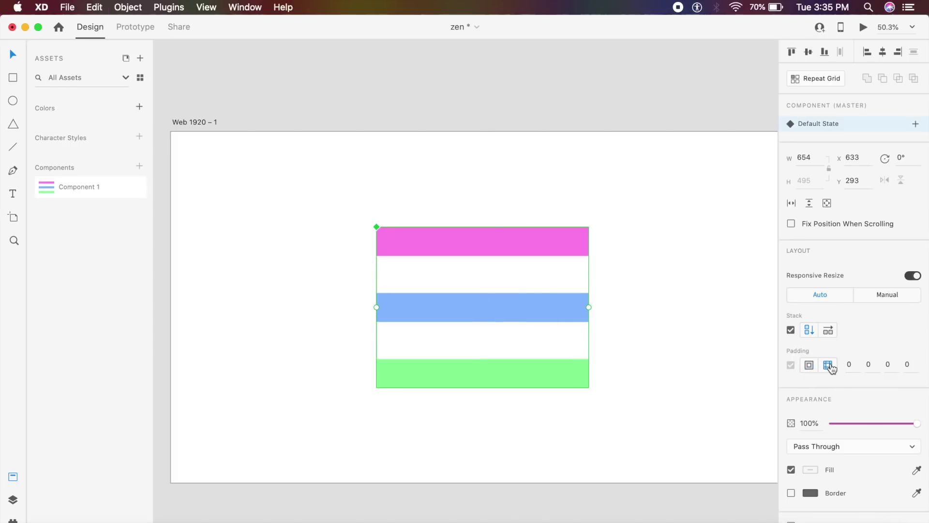
pyautogui.click(859, 367)
pyautogui.write('56')
pyautogui.press('Return')
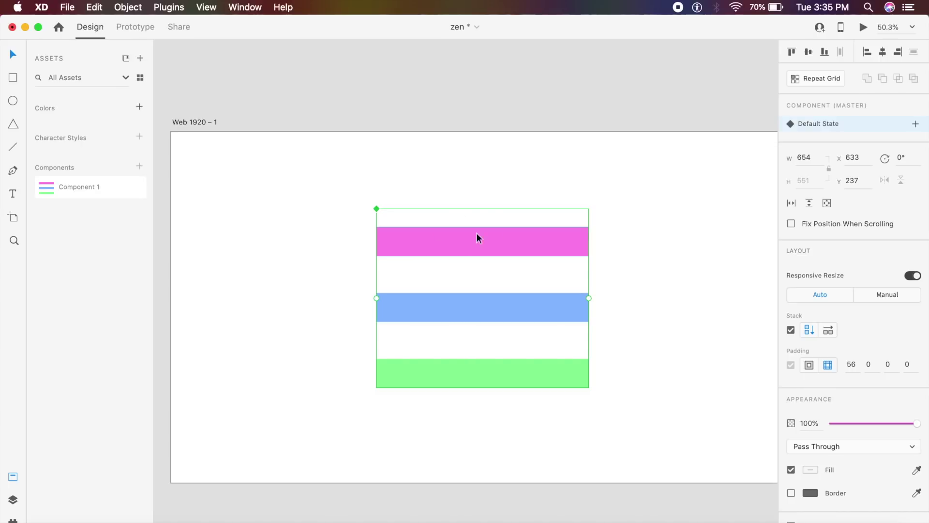
pyautogui.click(912, 369)
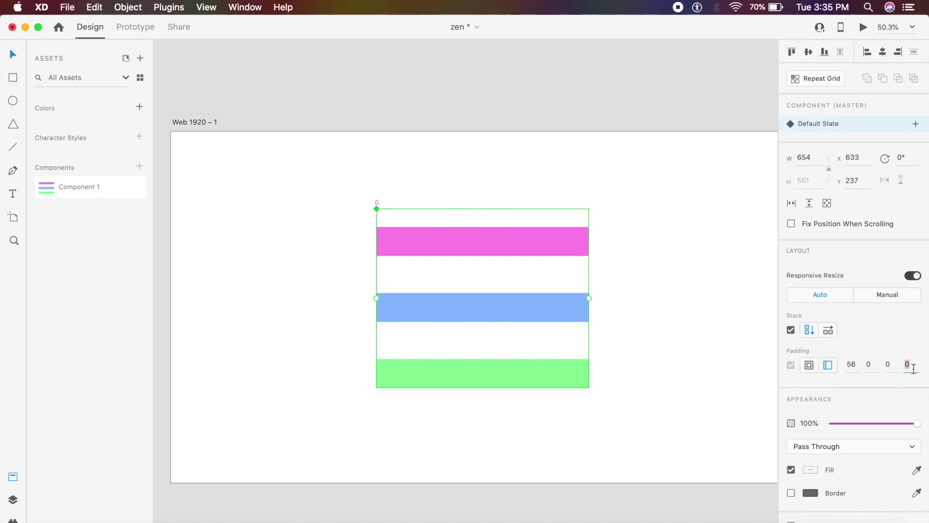
pyautogui.write('56')
pyautogui.press('Return')
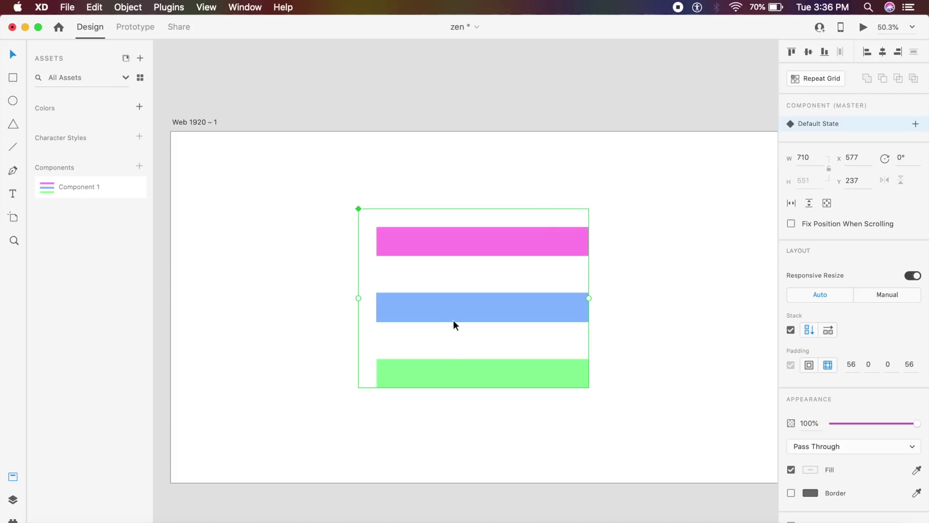
# Undo the padding, bar order and stack changes on the component
pyautogui.press('super+z')
pyautogui.press('super+z')
pyautogui.press('super+z')
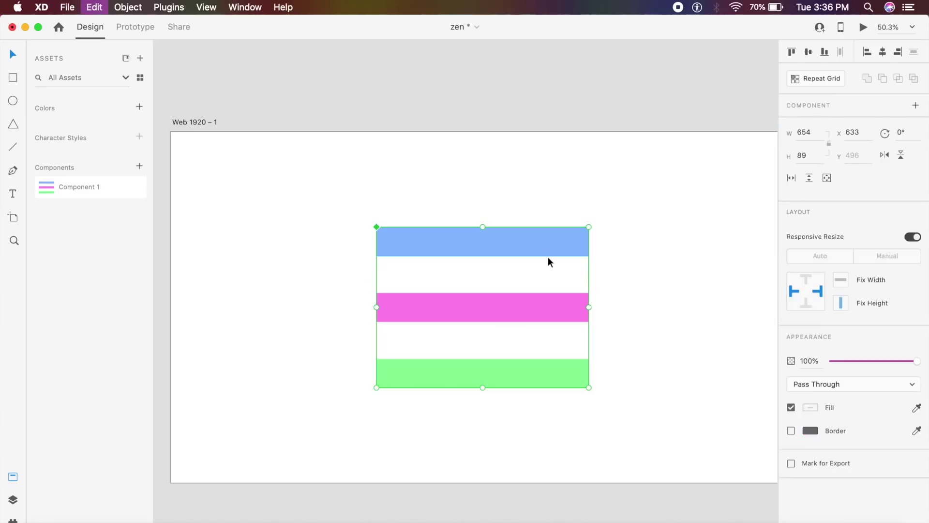
pyautogui.press('super+z')
pyautogui.press('super+z')
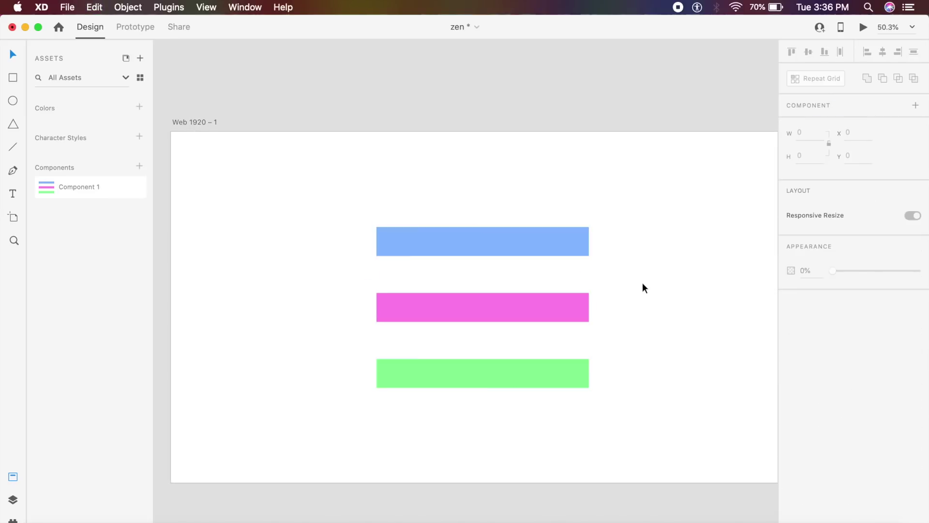
# Switch to Firefox to view the Adobe XD latest features page, and return to the XD document
pyautogui.click(261, 519)
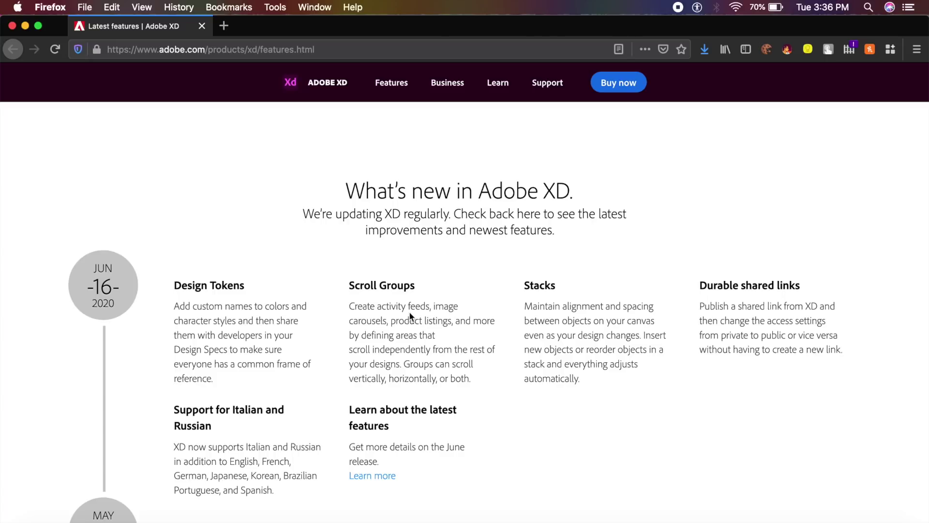
pyautogui.press('super+Tab')
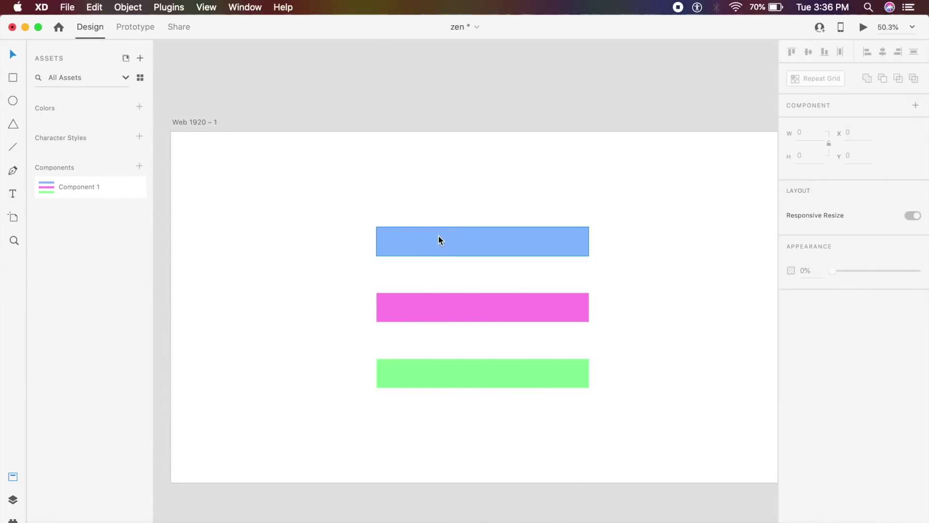
# Add the blue bar's fill color to the document assets
pyautogui.click(422, 248)
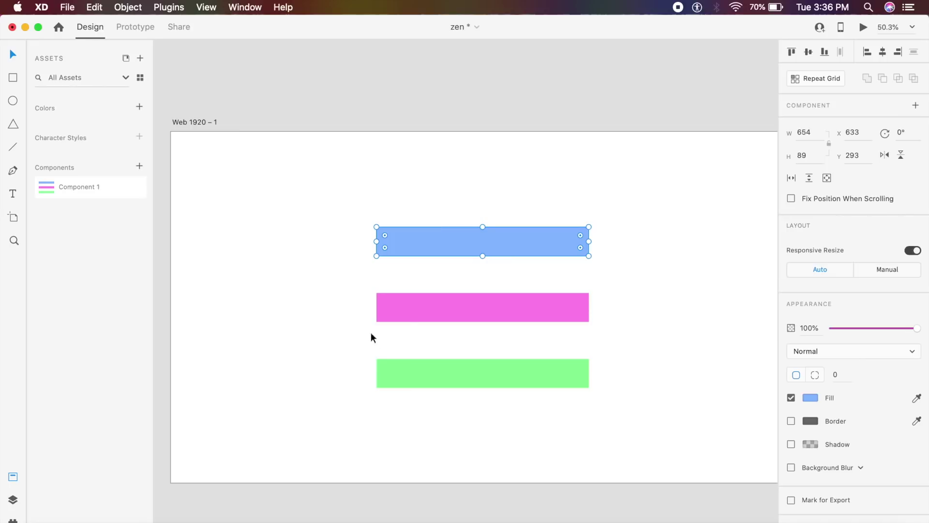
pyautogui.rightClick(518, 250)
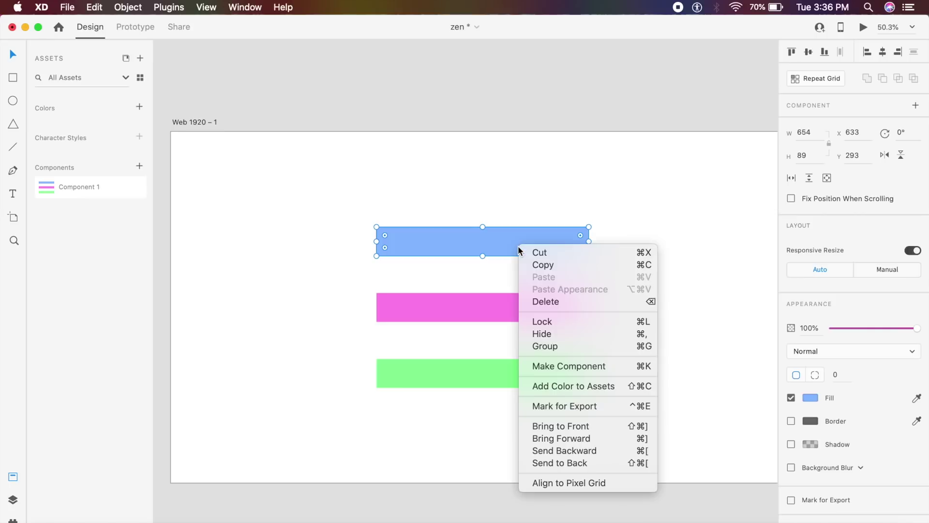
pyautogui.click(567, 387)
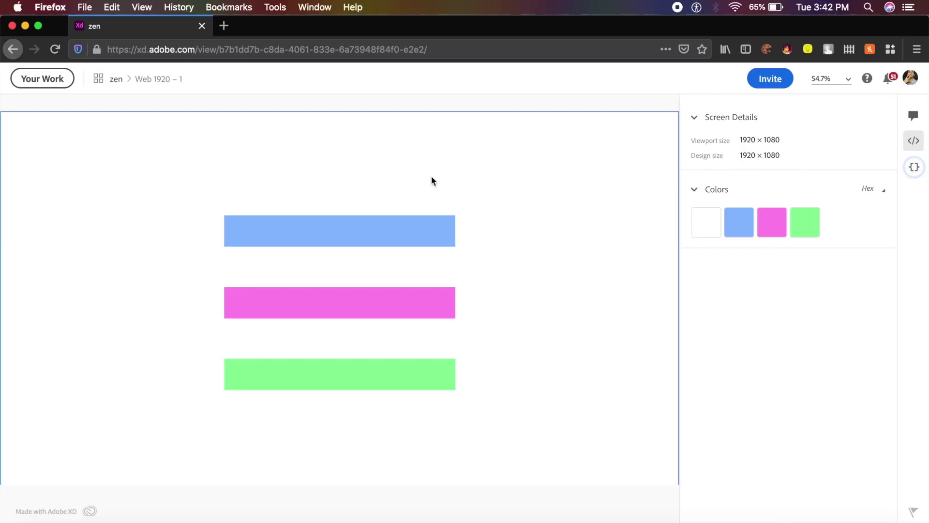
# In the shared zen design in Firefox, show the developer specs and inspect the blue color swatch's name and hex value
pyautogui.click(911, 144)
pyautogui.click(911, 145)
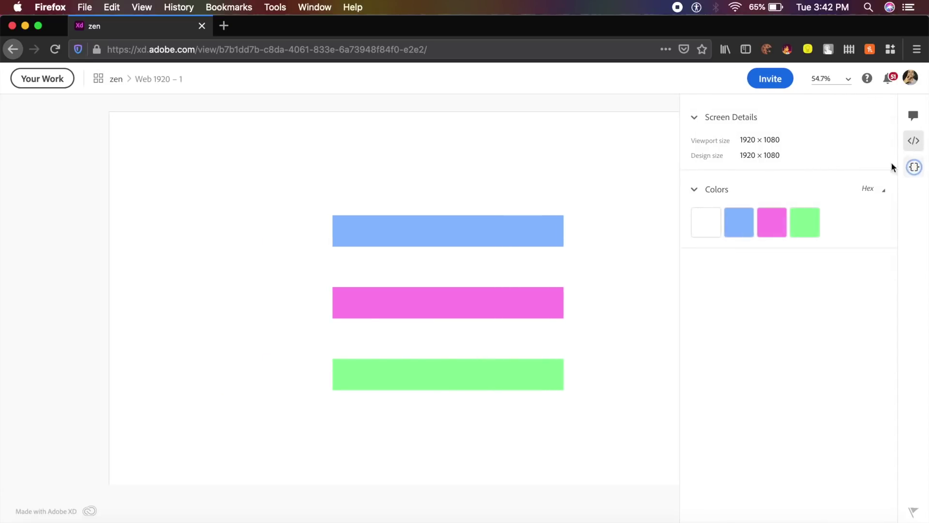
pyautogui.click(748, 233)
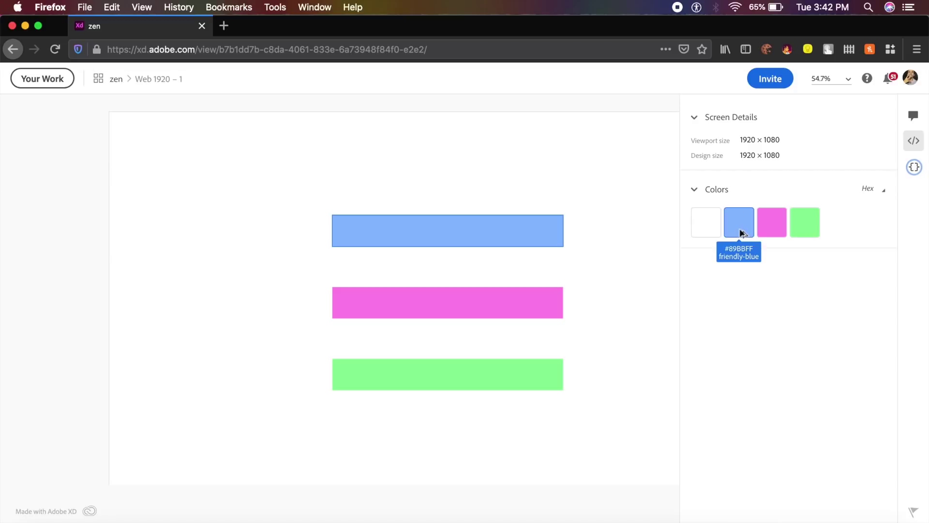
# Select the blue rectangle in the shared design and examine its CSS background variable and appearance color
pyautogui.click(485, 242)
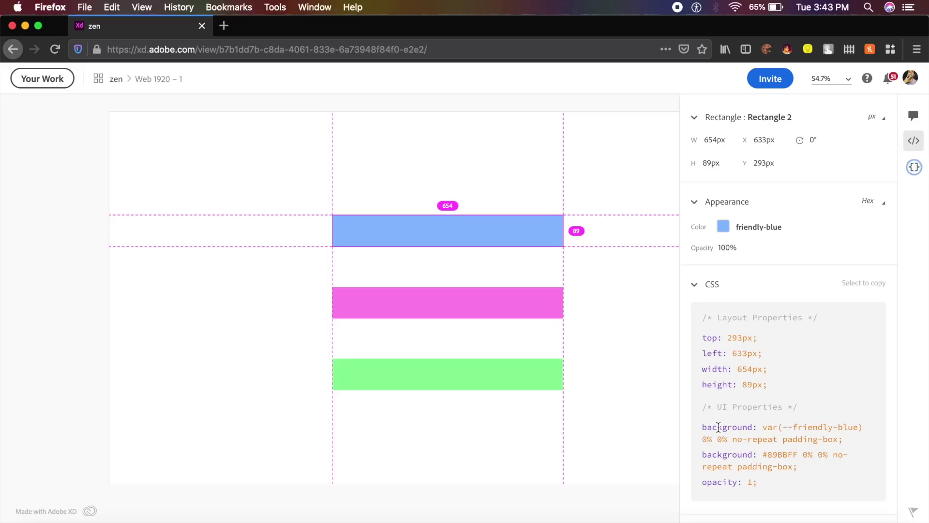
pyautogui.moveTo(722, 426); pyautogui.dragTo(826, 428)
pyautogui.moveTo(725, 224)
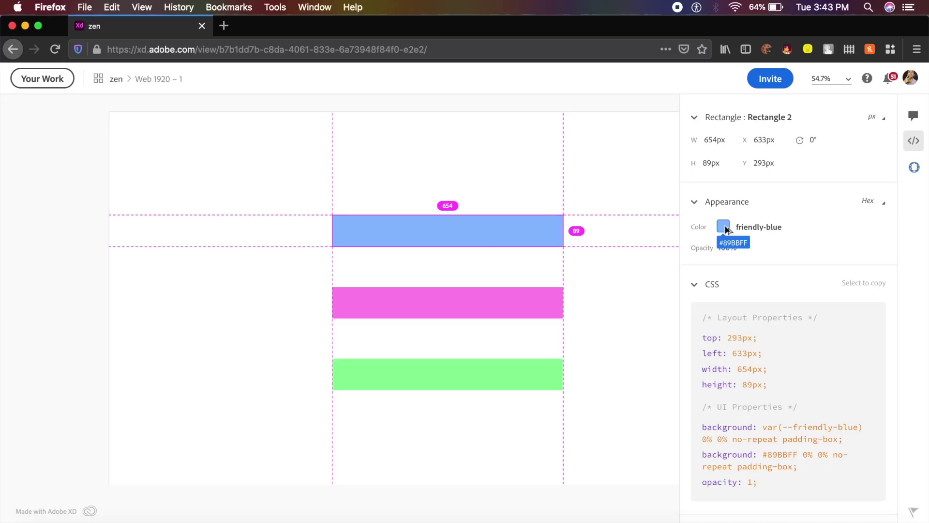